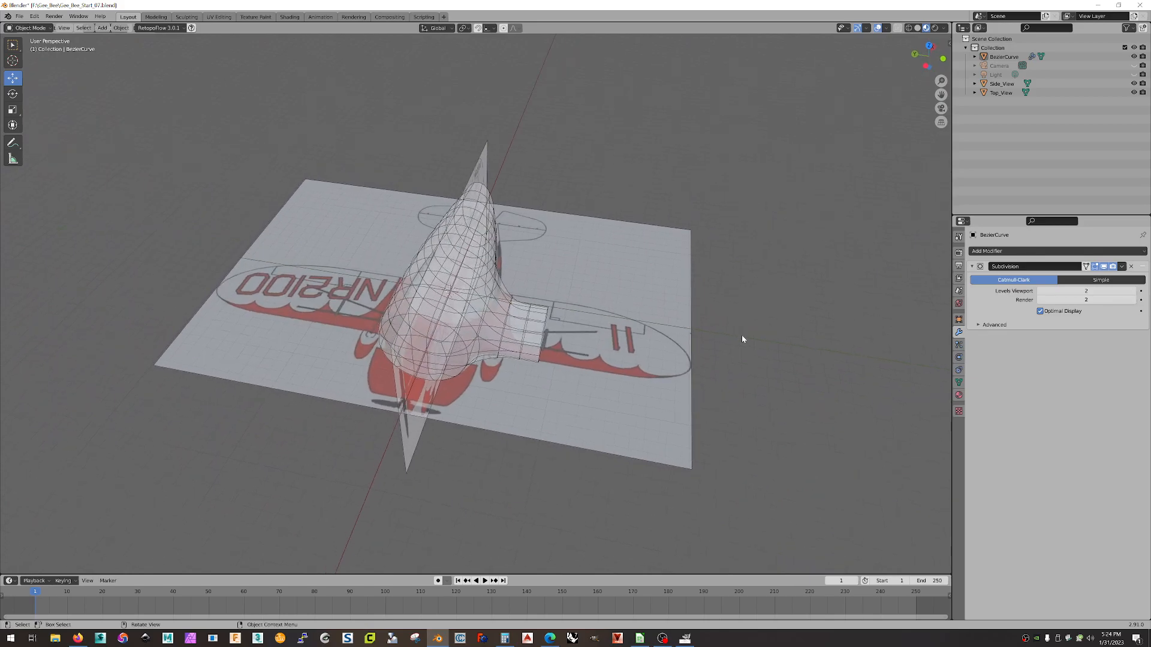
Step: Set the Subdivision modifier's viewport level to 0 on the BezierCurve fuselage mesh and hide that object
middle_drag(757, 381, 740, 360)
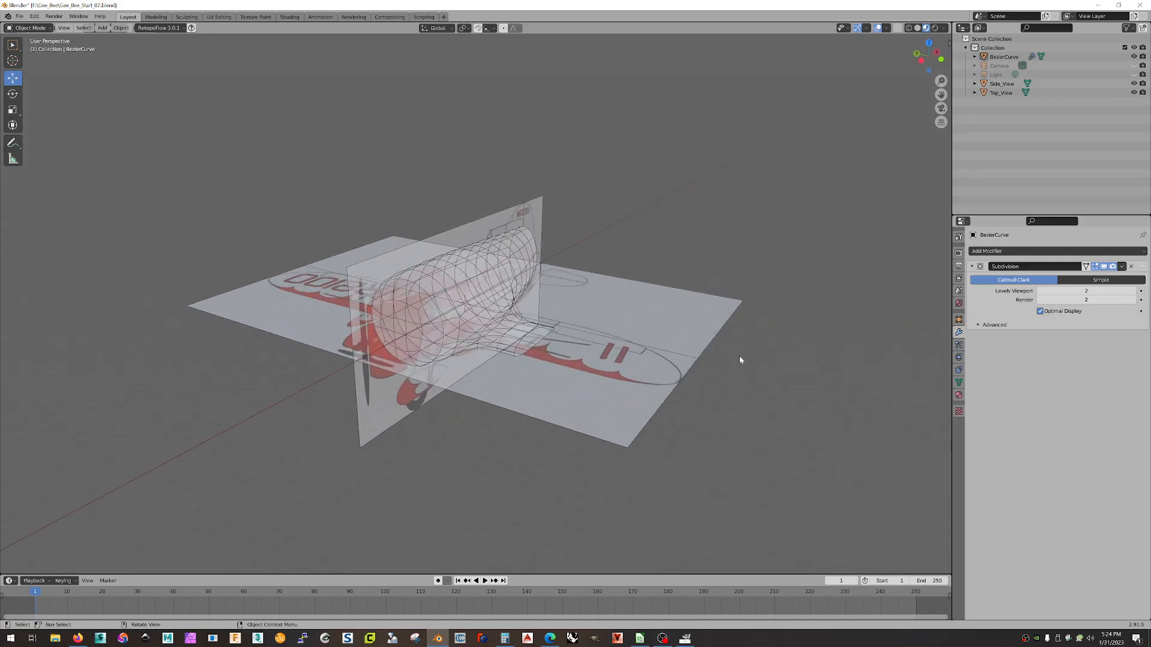
middle_drag(777, 325, 775, 285)
click(1041, 292)
mouse_move(735, 227)
middle_down()
mouse_move(647, 236)
mouse_move(754, 230)
middle_up()
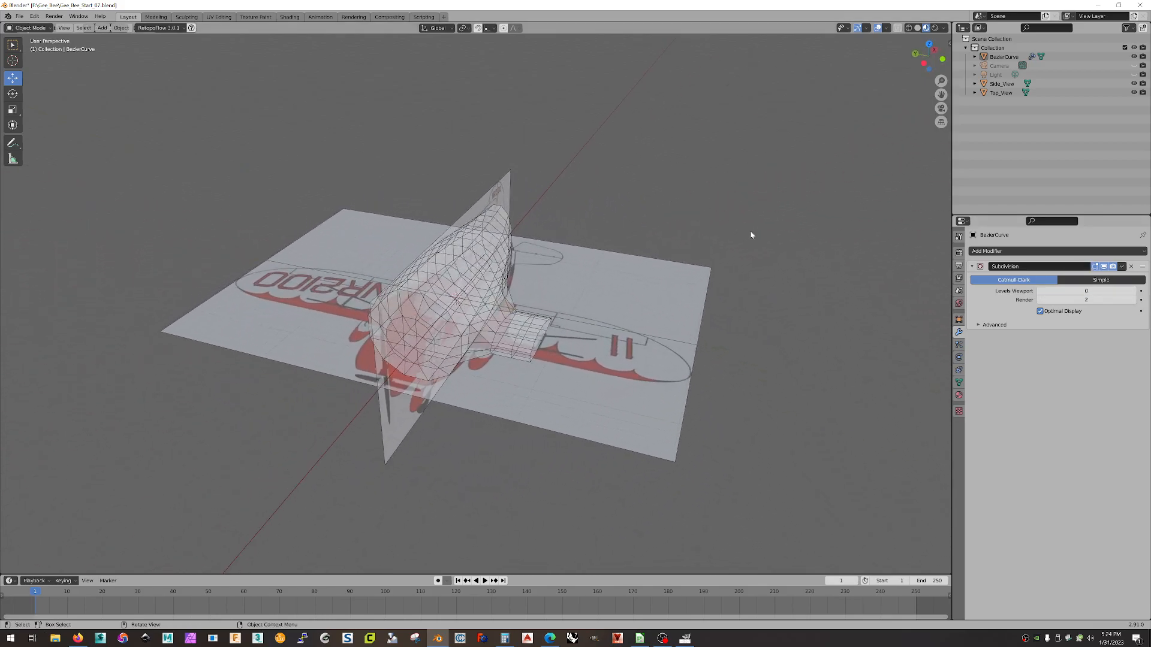
click(1134, 57)
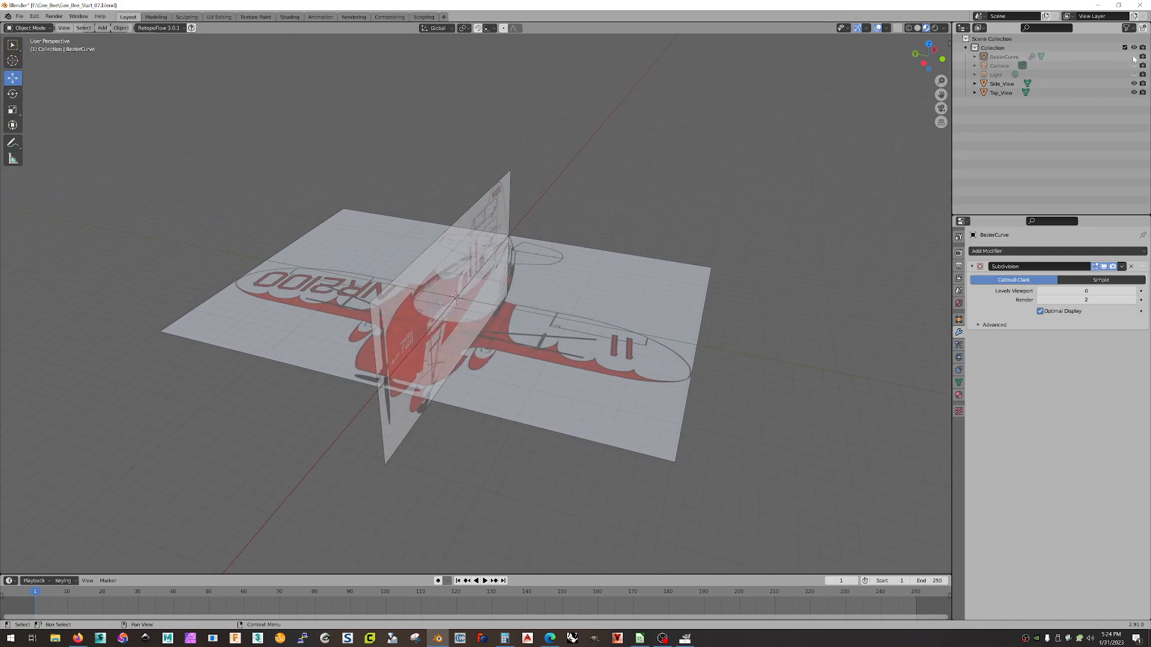
mouse_move(760, 223)
middle_down()
mouse_move(750, 230)
mouse_move(744, 214)
middle_up()
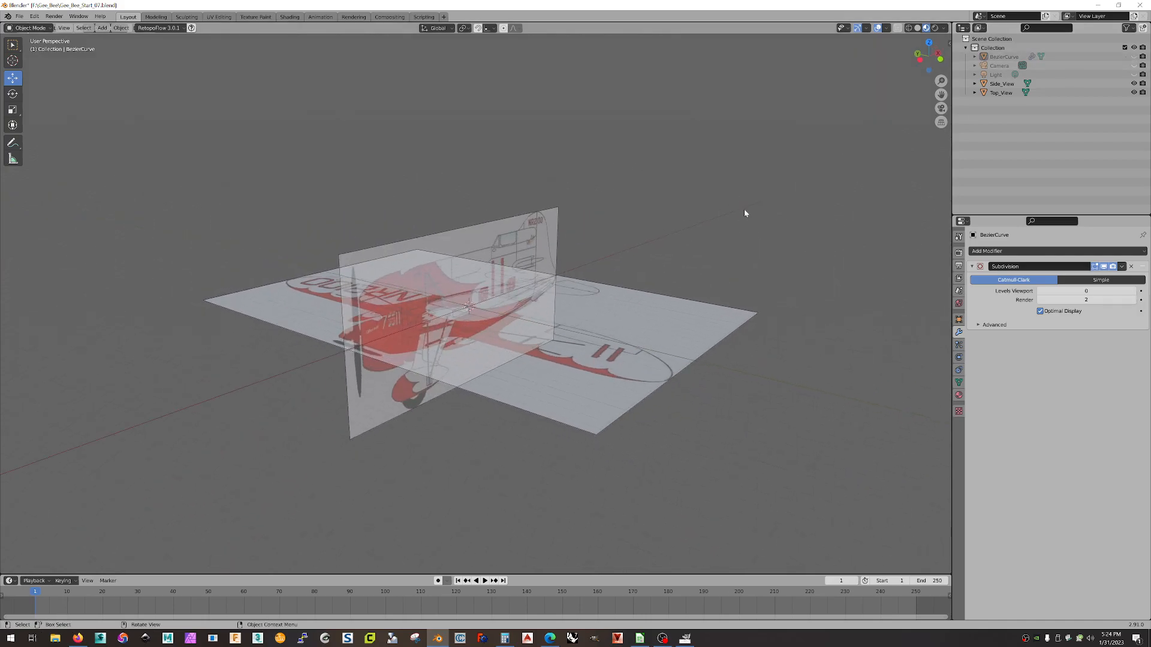
Step: Rename the hidden BezierCurve object as Gee_Bee_Airplane
double_click(1003, 57)
text(Gee_B)
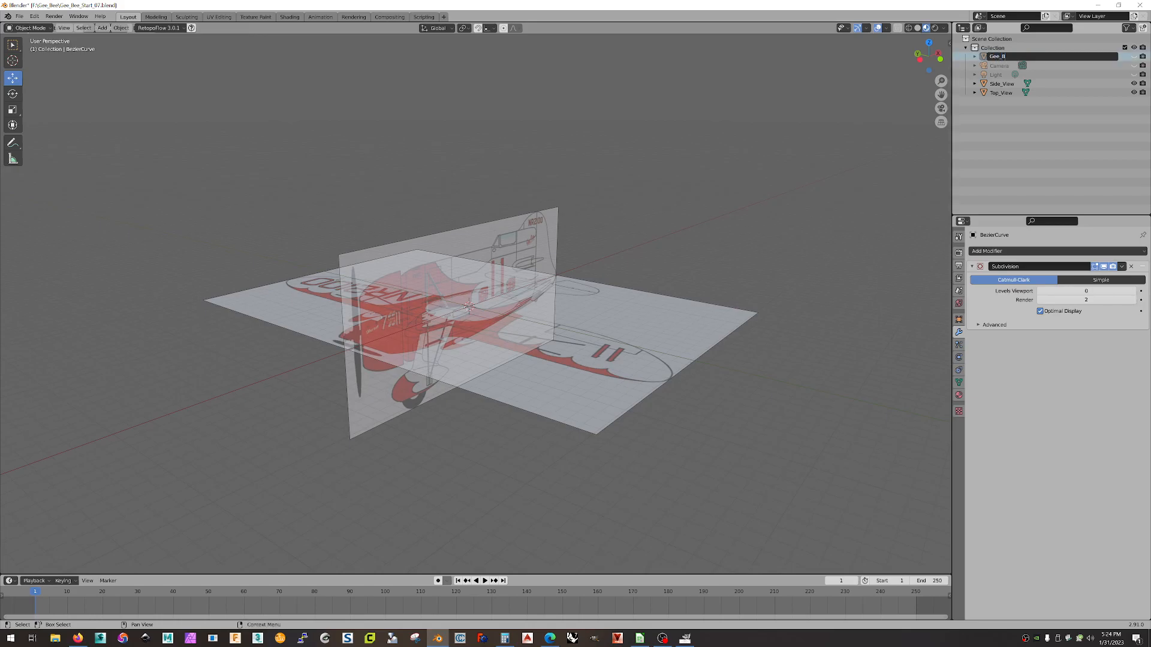
text(ee_Airplane)
key(Return)
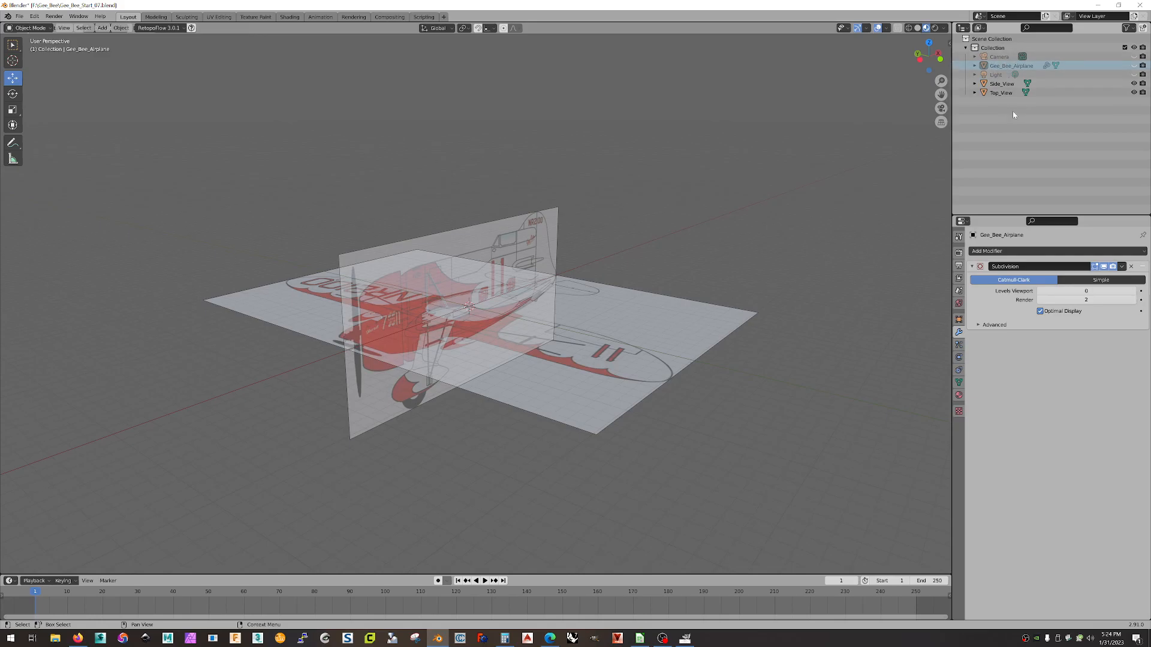
Step: Add two new empty collections to the scene collection
click(1005, 66)
click(1143, 28)
right_click(1012, 125)
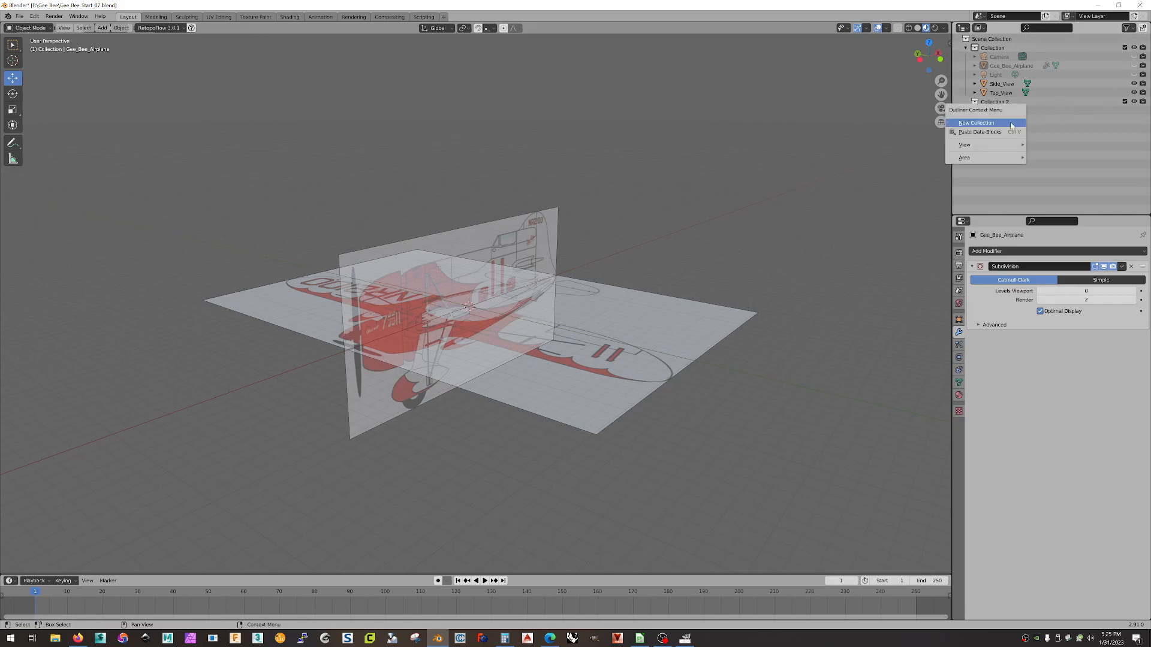
click(998, 123)
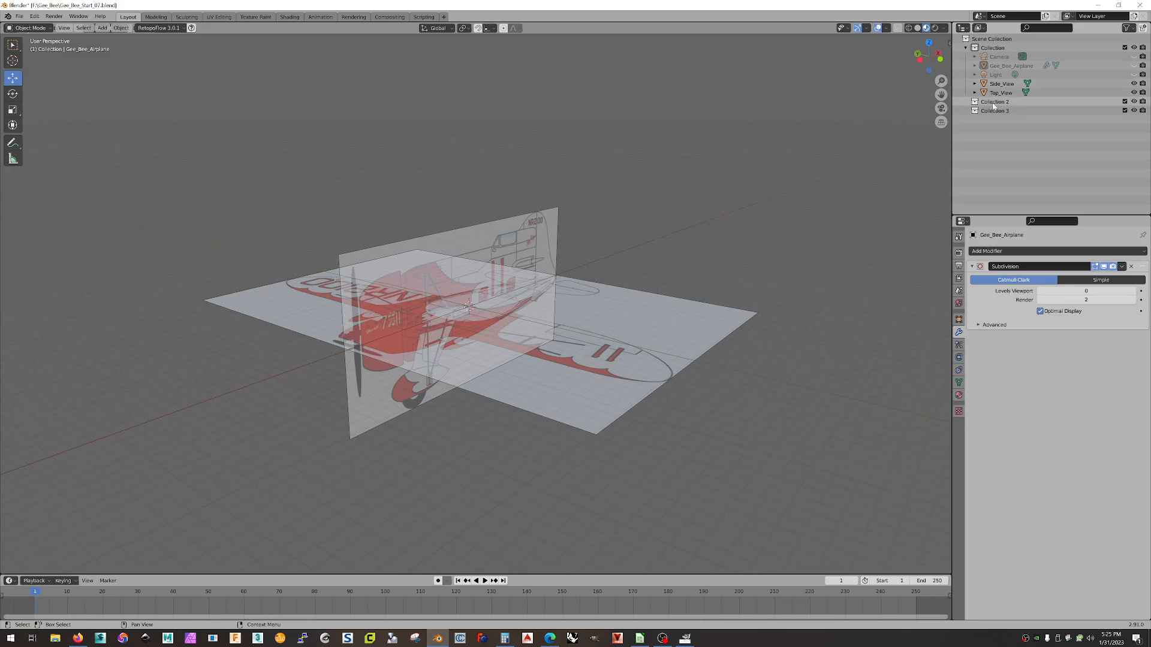
Step: Rename the first new collection, Collection 2, as Orthographic_Views
double_click(993, 104)
text(C)
text(rthogrpahi)
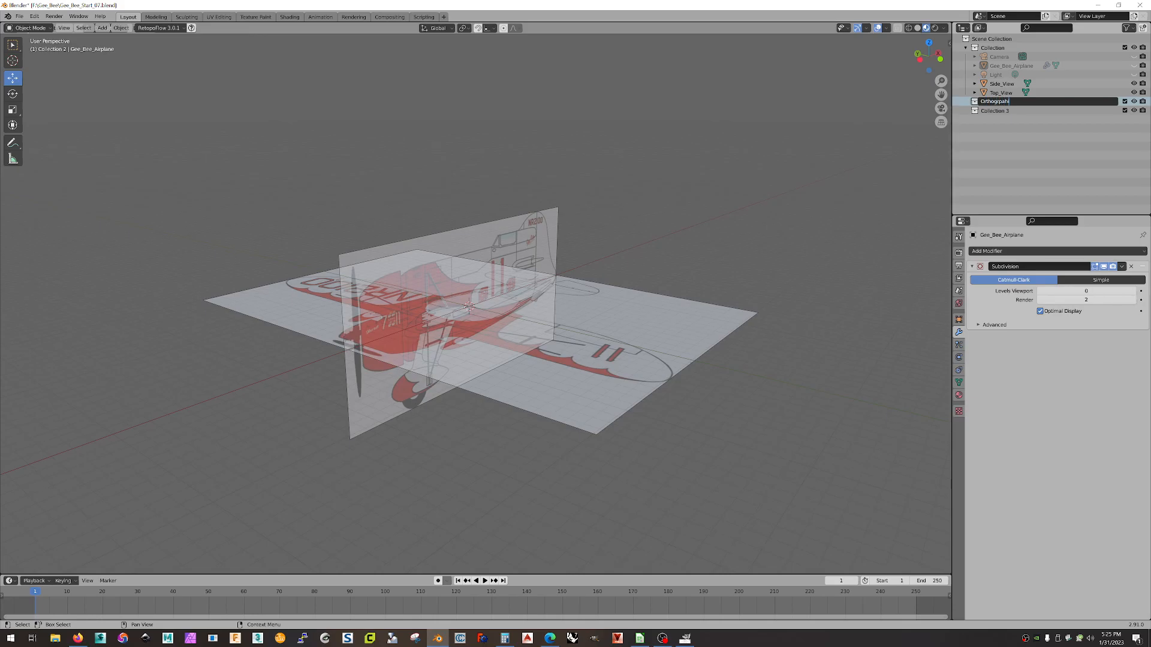
key(BackSpace)
key(BackSpace)
key(BackSpace)
text(aphic_Views)
key(Return)
Step: Rename the second new collection, Collection 3, as Helper_Objects
click(994, 110)
double_click(994, 110)
text(Helper_O)
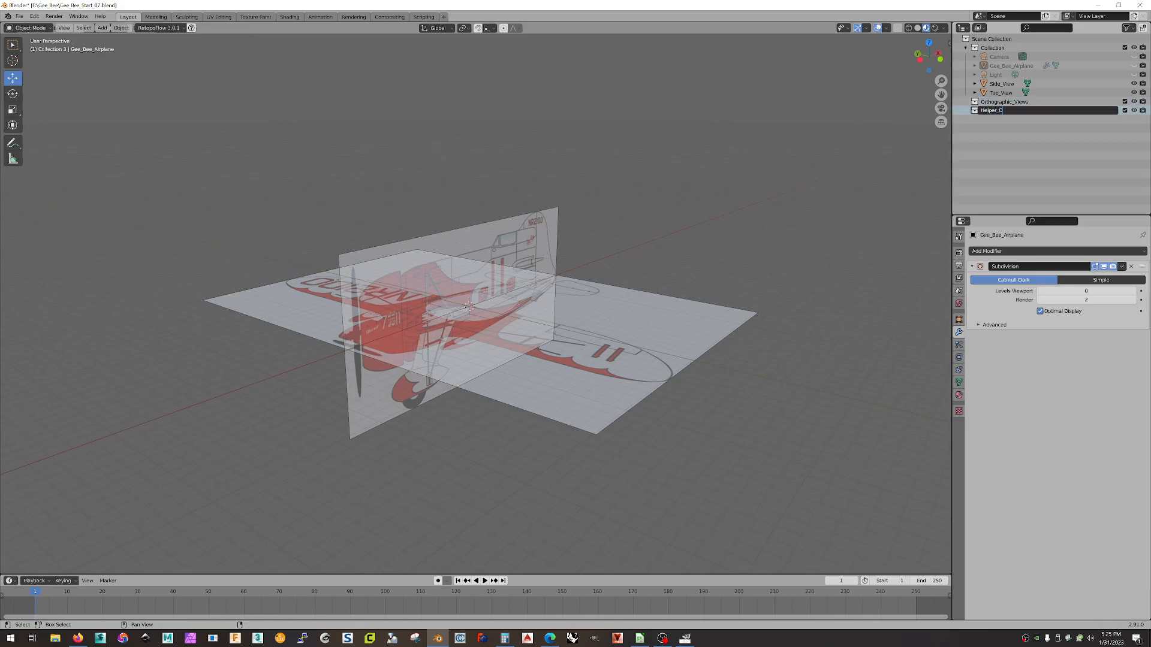
text(bjects)
key(Return)
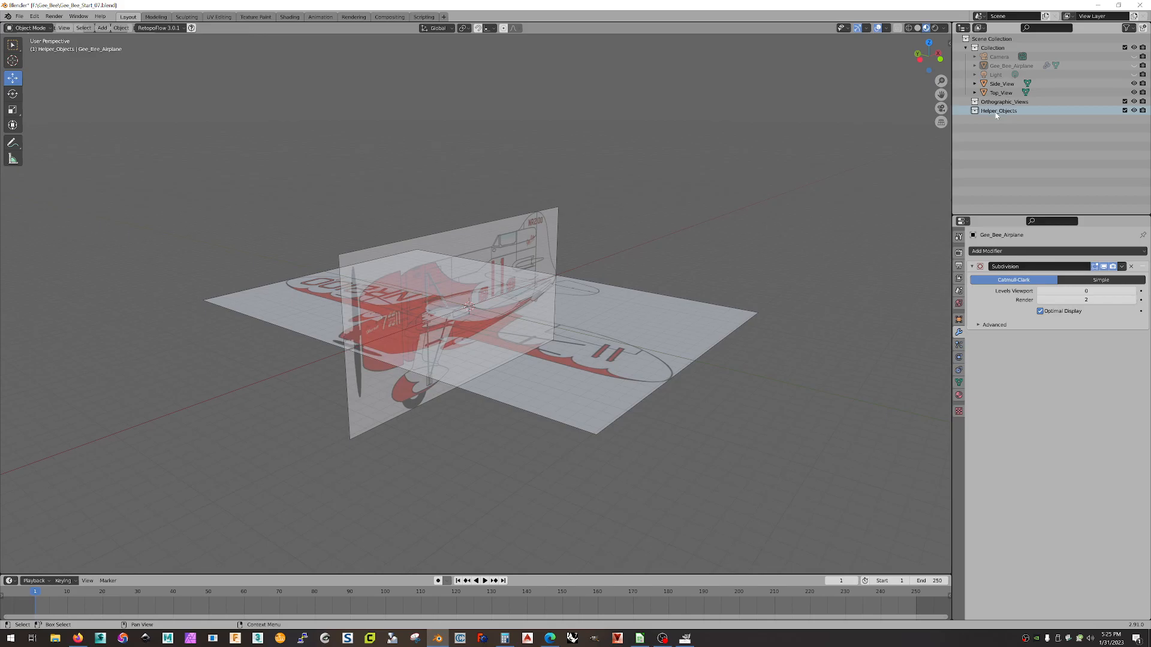
Step: Move the Light and Camera into Helper_Objects, and the Side_View and Top_View planes into Orthographic_Views
drag(996, 74, 996, 112)
drag(996, 57, 995, 106)
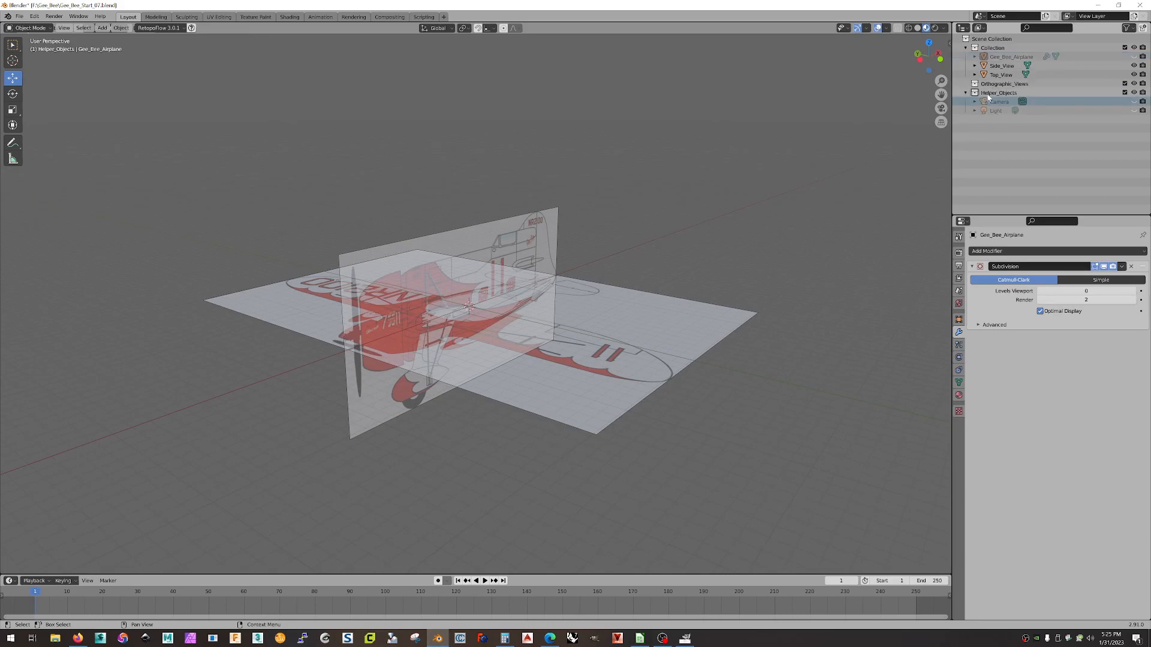
click(992, 84)
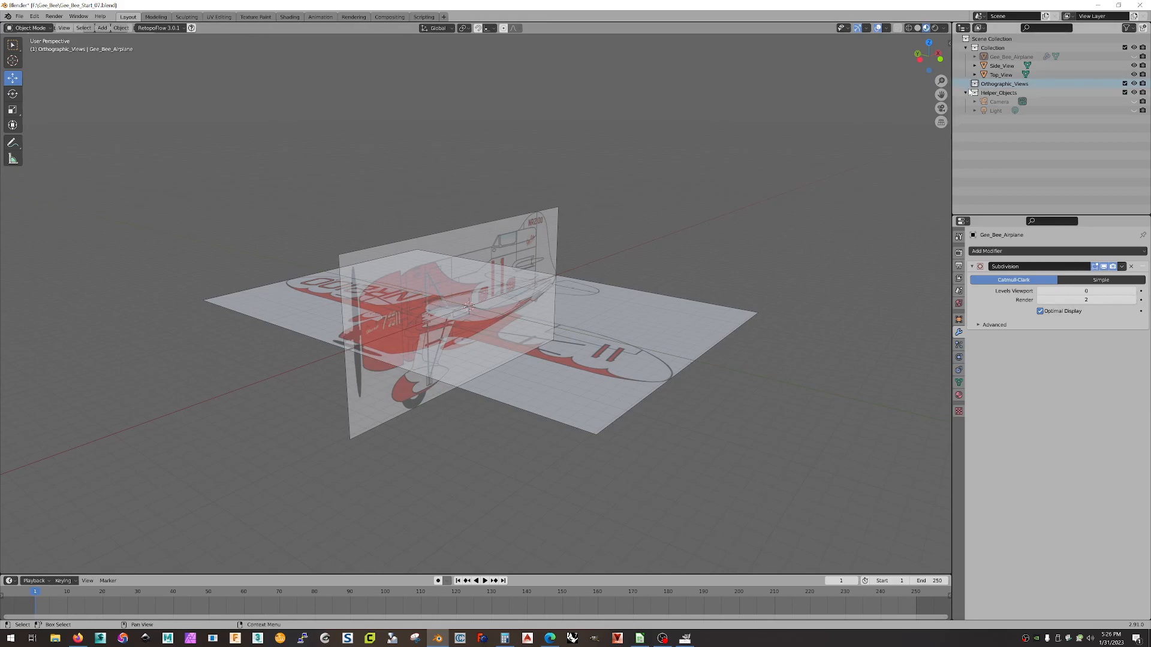
mouse_move(1000, 75)
mouse_down()
mouse_move(996, 85)
mouse_move(1003, 79)
mouse_up()
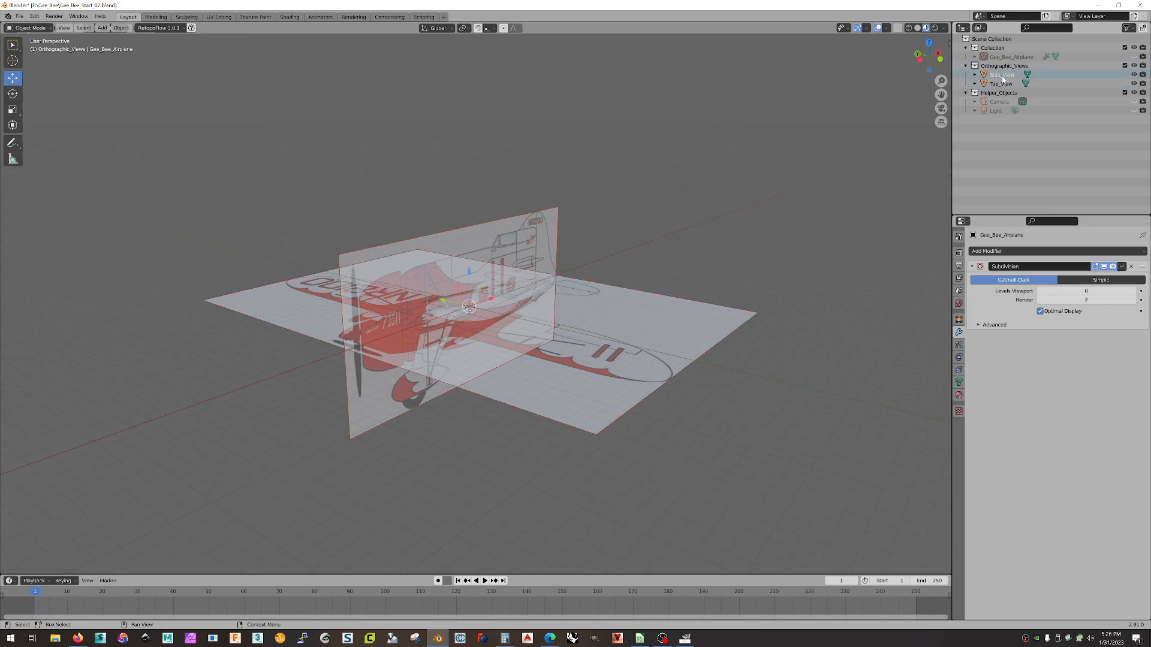
Step: Collapse the Orthographic_Views and Helper_Objects collections in the scene hierarchy
click(966, 66)
click(966, 75)
click(1000, 96)
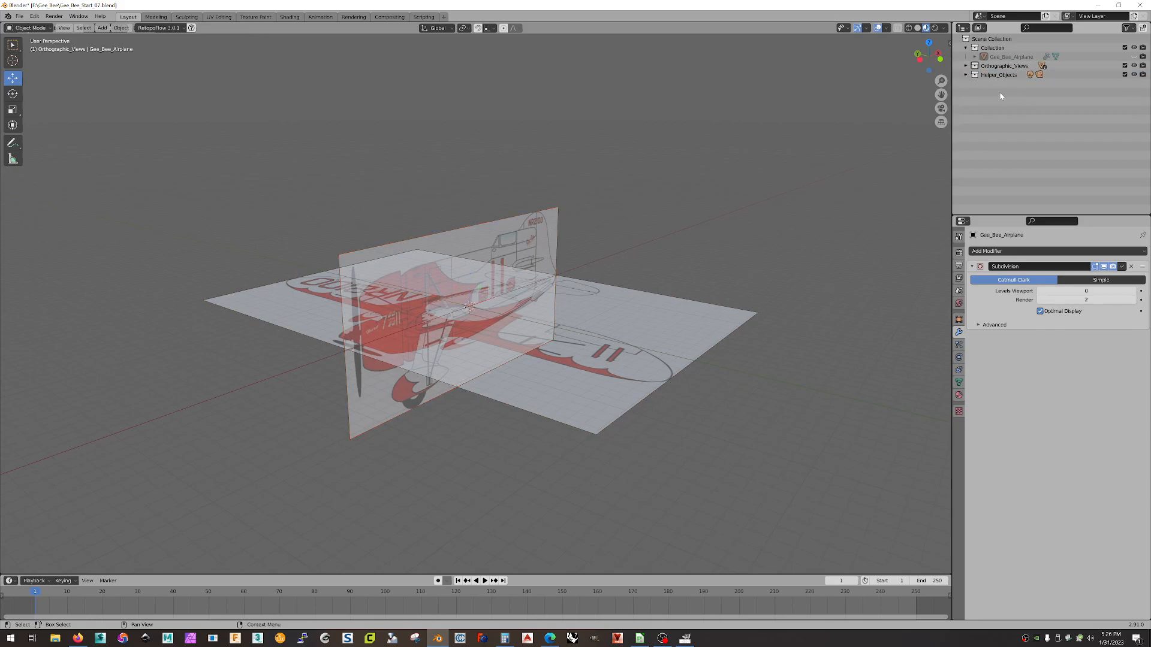
Step: Toggle the visibility of the Orthographic_Views collection off and on to check its grouping
click(1134, 66)
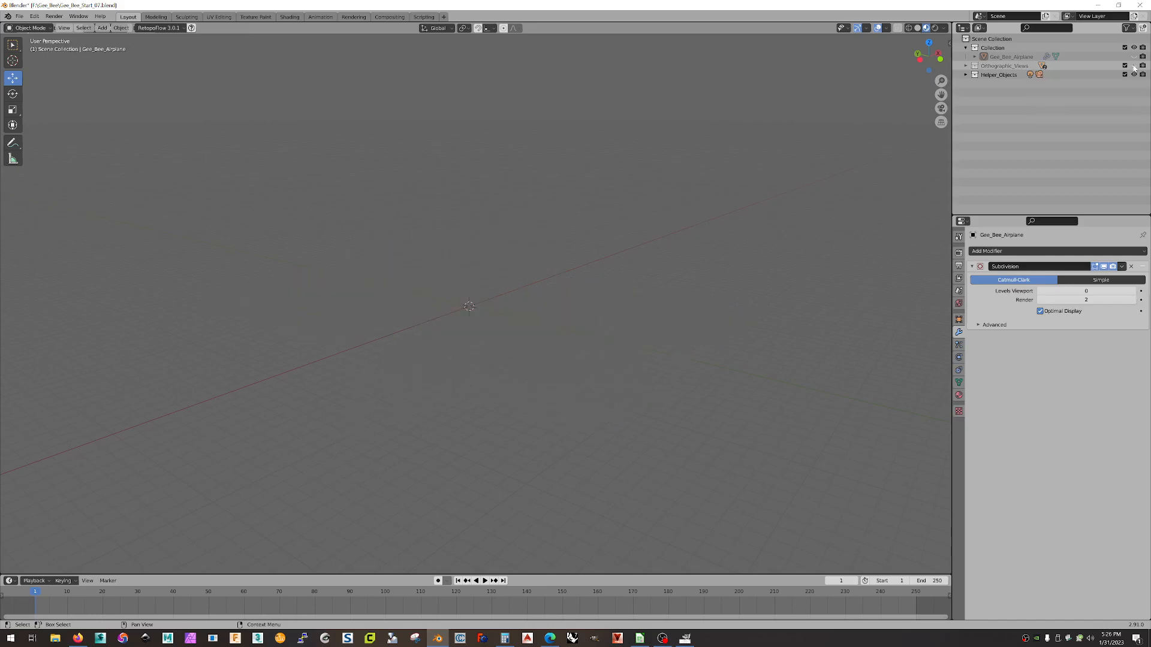
click(1133, 65)
middle_drag(725, 168, 721, 190)
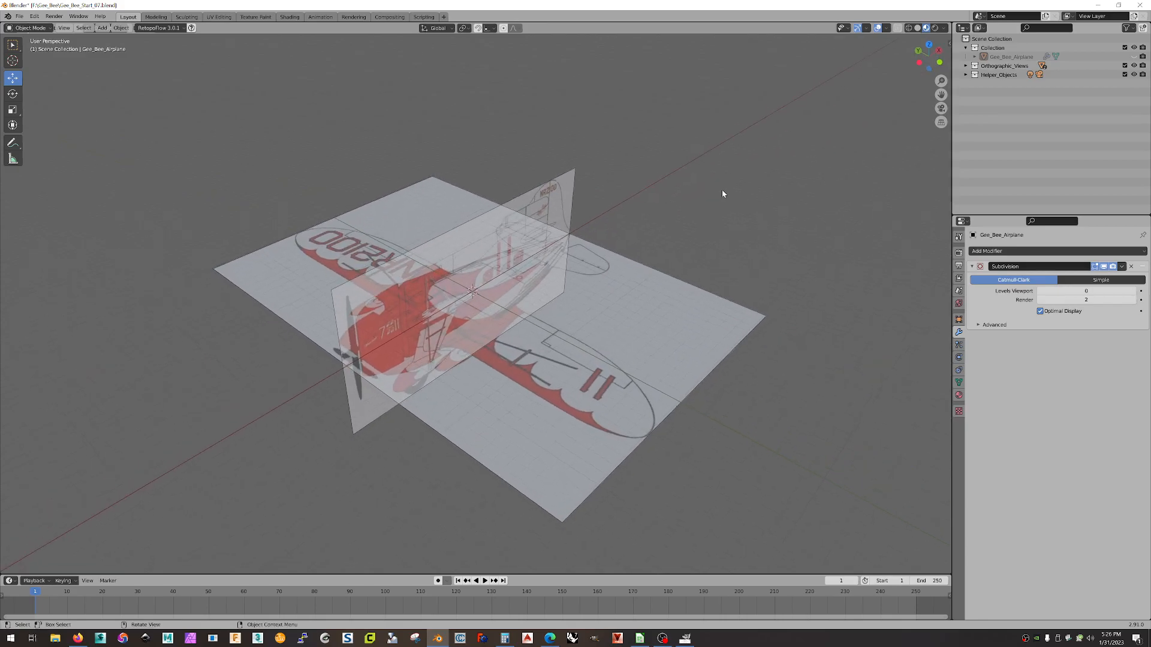
click(1133, 65)
click(1134, 65)
mouse_move(752, 207)
middle_down()
mouse_move(709, 178)
mouse_move(737, 180)
mouse_move(752, 201)
middle_up()
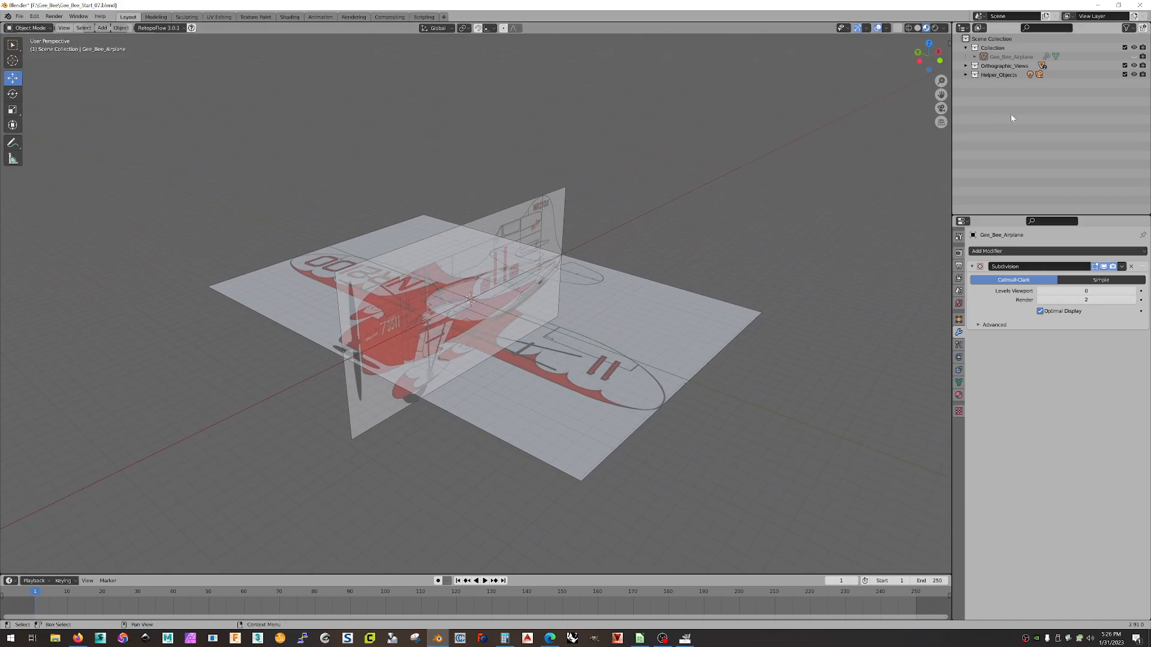
Step: Collapse the collection holding the airplane and display the surface material settings of the Top_View plane
click(966, 47)
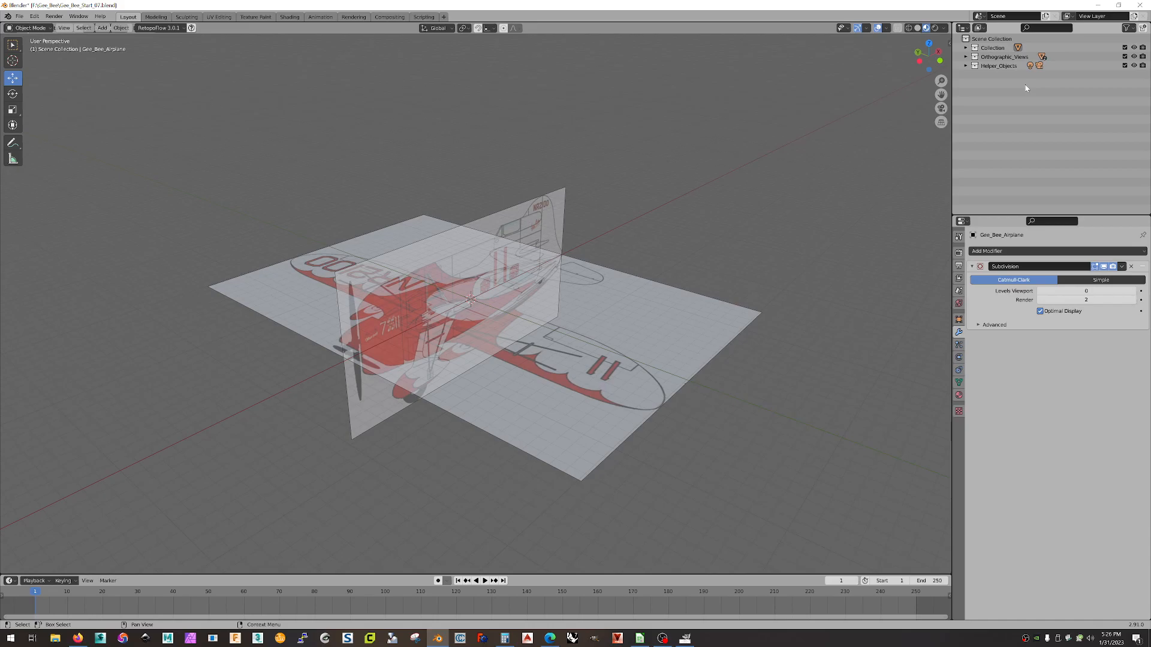
middle_drag(747, 188, 654, 241)
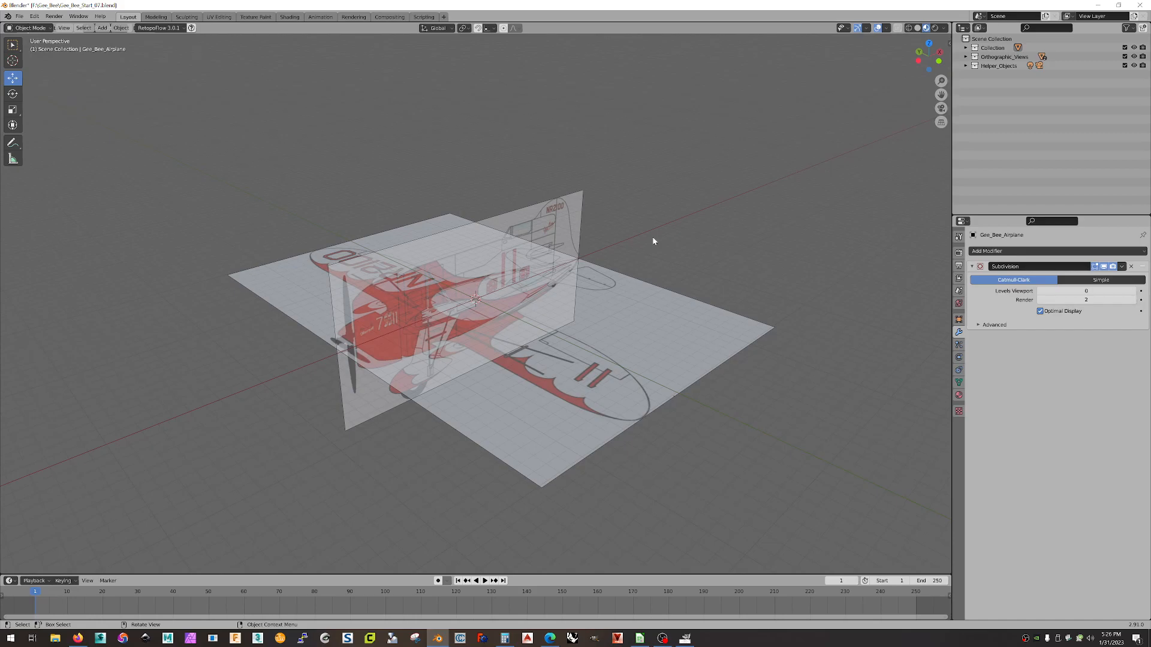
click(642, 299)
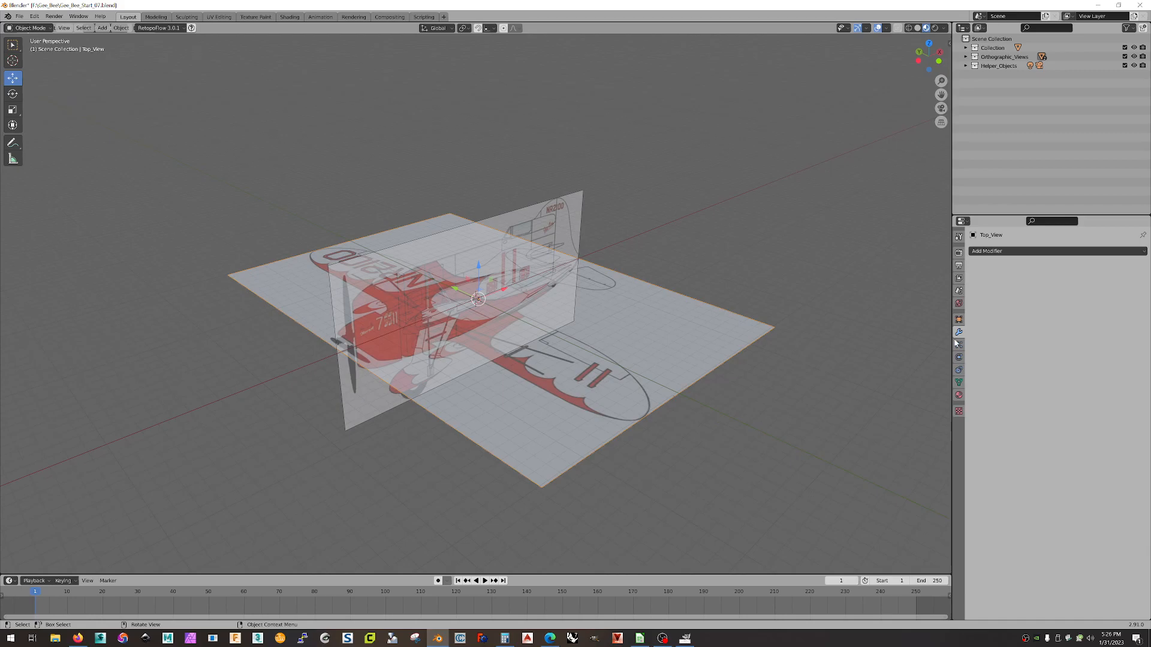
click(959, 395)
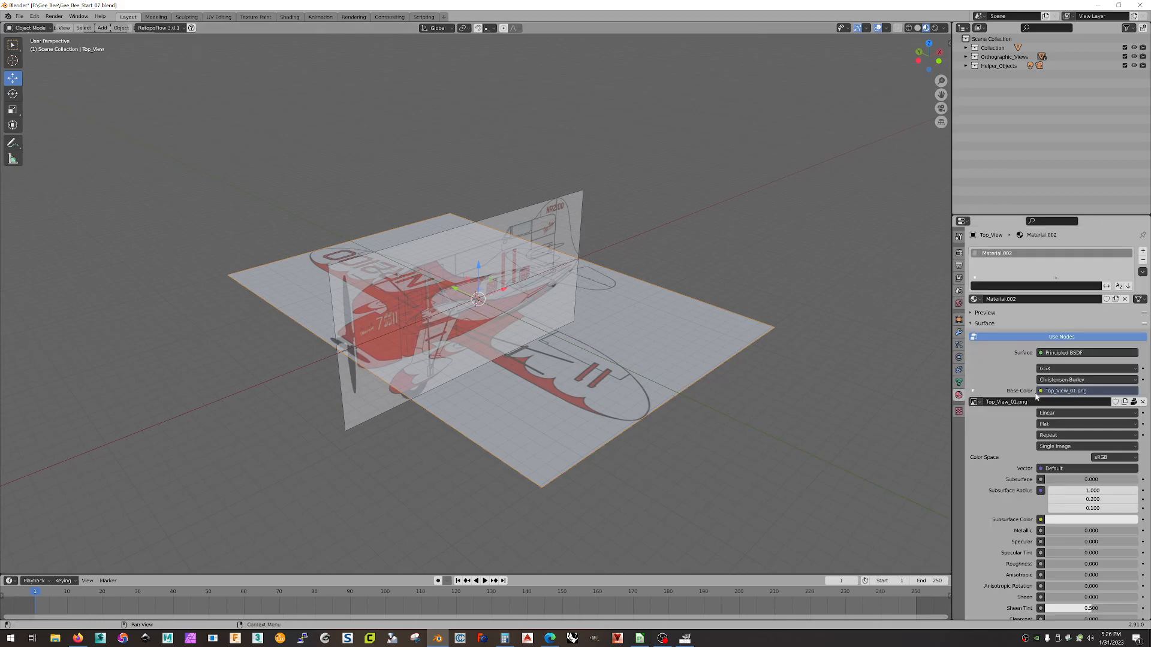
scroll(1058, 402, down, 8)
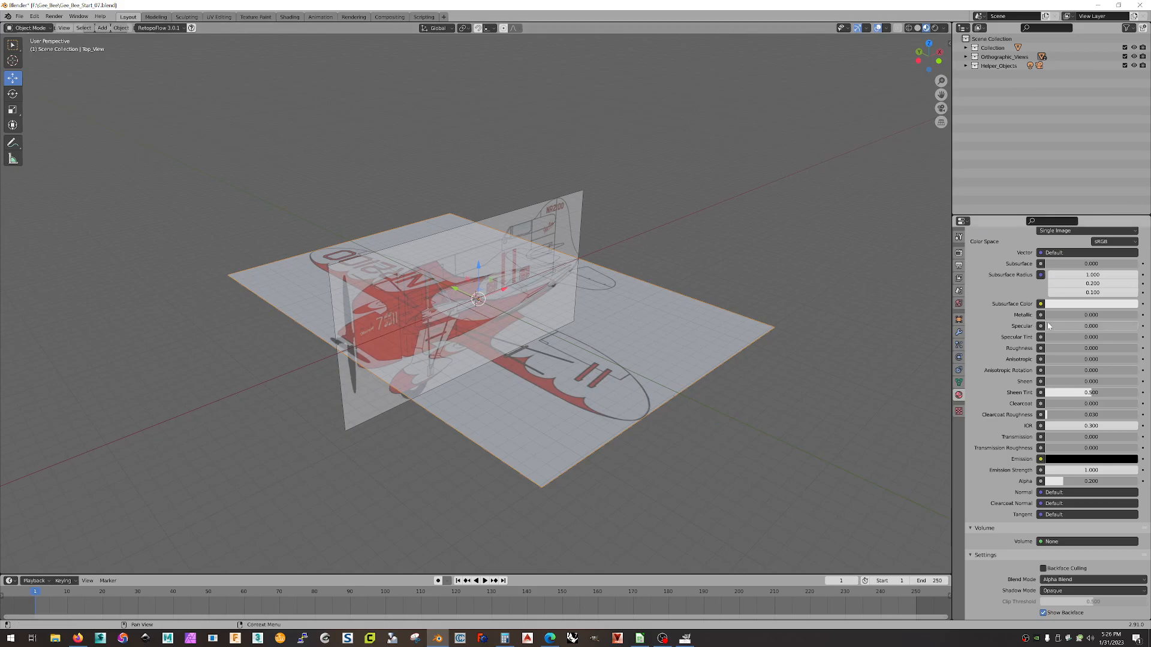
Step: Set the IOR of the Top_View plane's material to 0
drag(1084, 328, 1146, 328)
middle_drag(688, 298, 737, 252)
drag(1106, 326, 1087, 348)
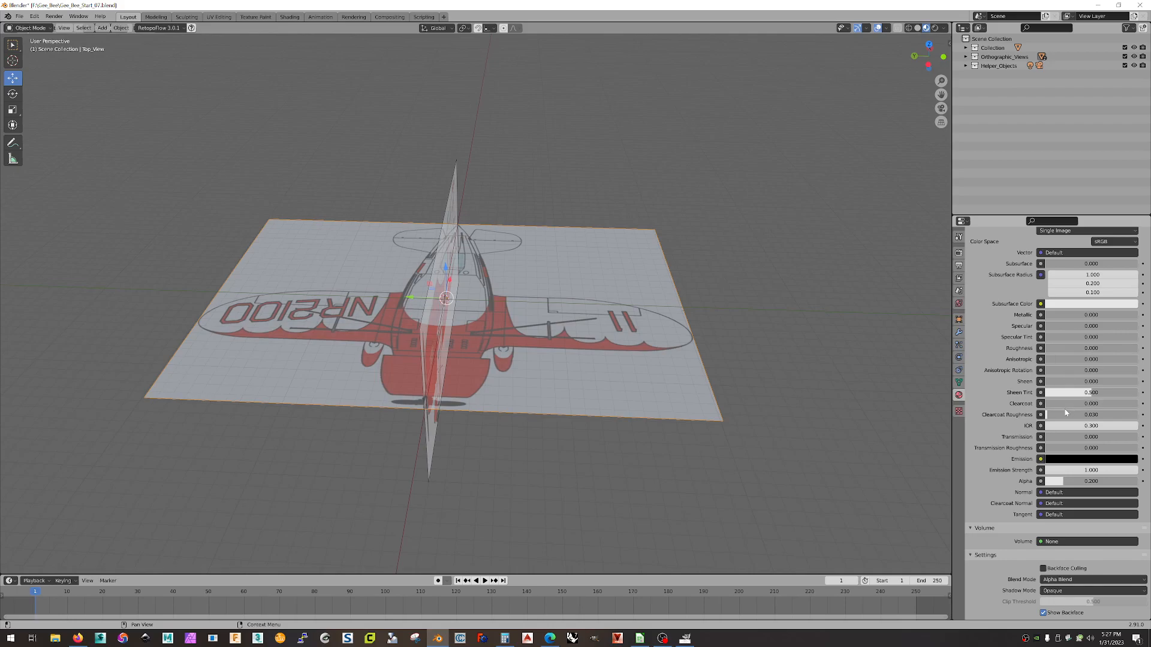
mouse_move(1091, 437)
mouse_down()
mouse_move(1118, 437)
mouse_move(1073, 437)
mouse_up()
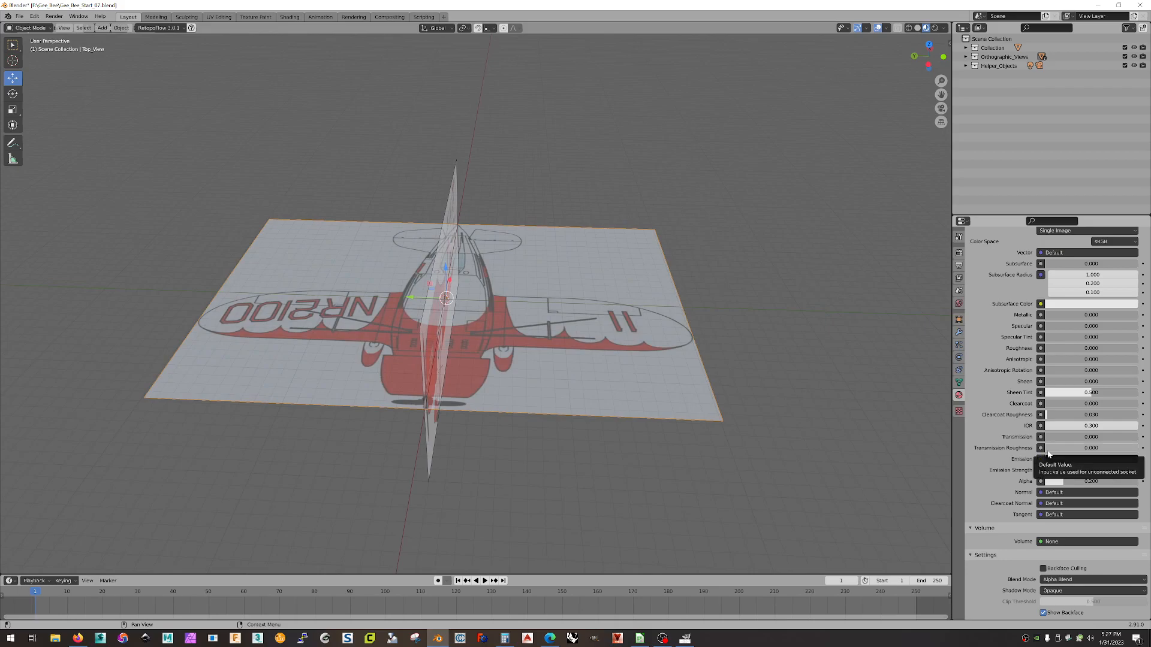
click(1091, 425)
text(0)
key(Return)
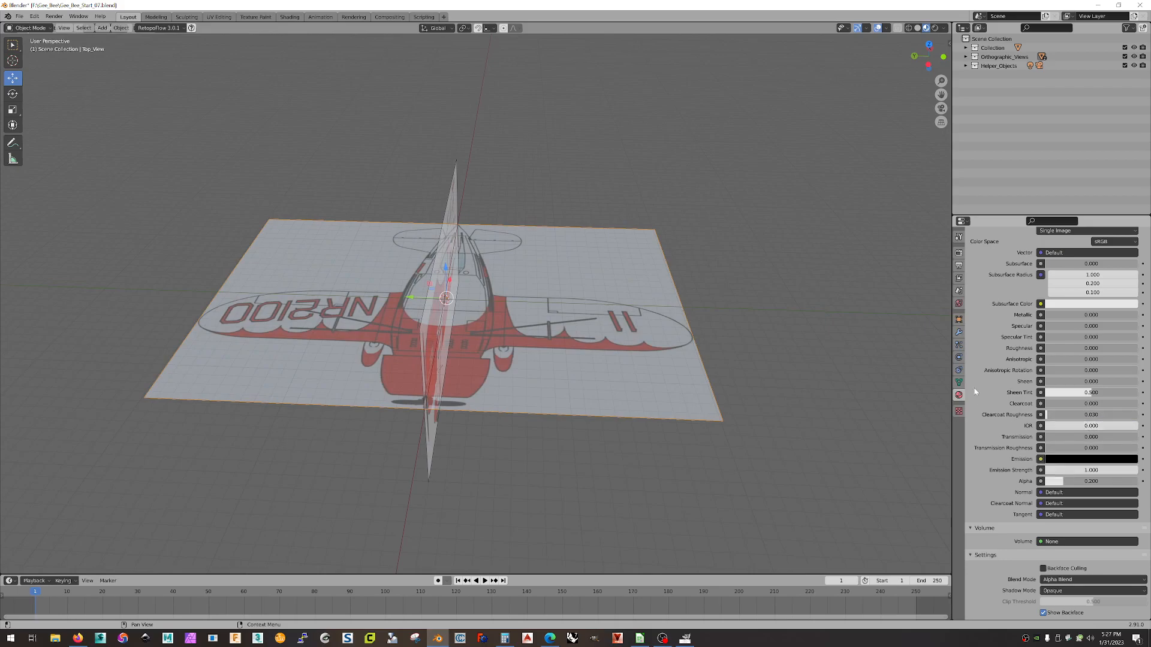
Step: Set the Sheen Tint of the Side_View plane's material to 0
middle_drag(847, 344, 811, 342)
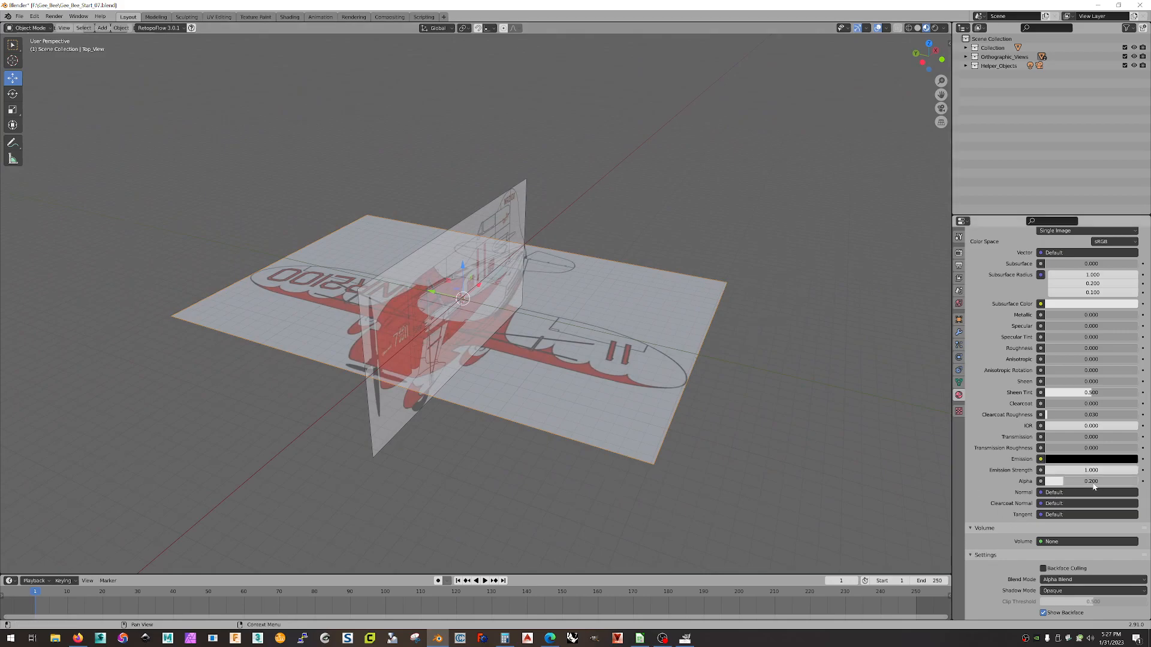
scroll(1080, 497, down, 3)
click(512, 213)
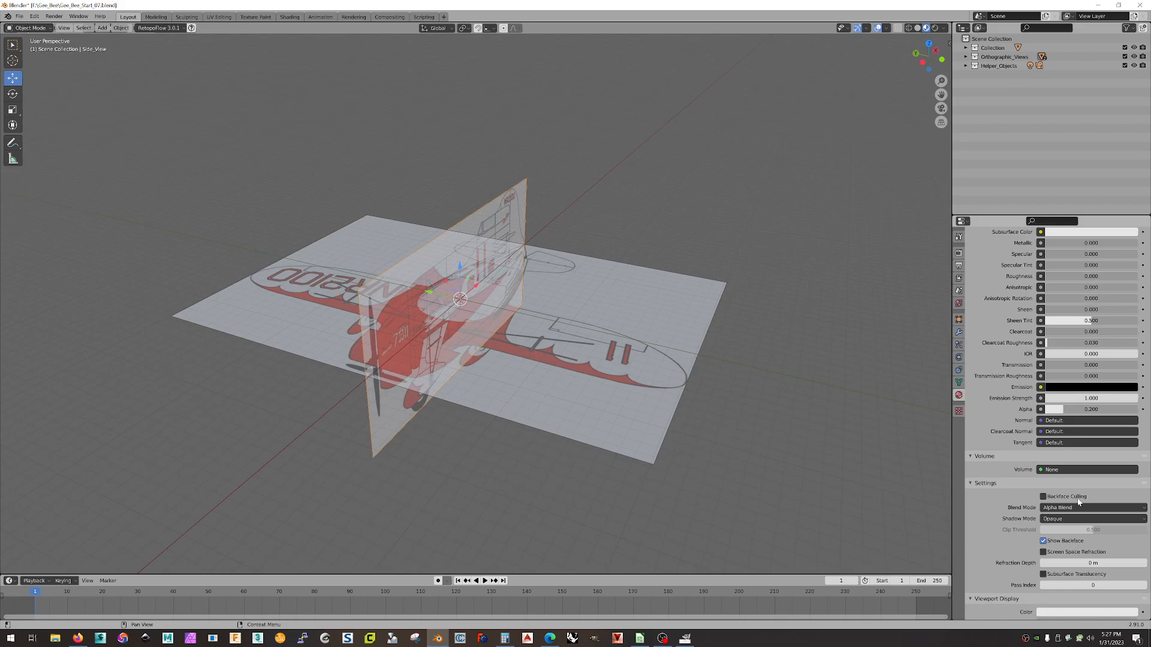
double_click(1098, 322)
text(0)
key(Return)
middle_drag(816, 376, 801, 372)
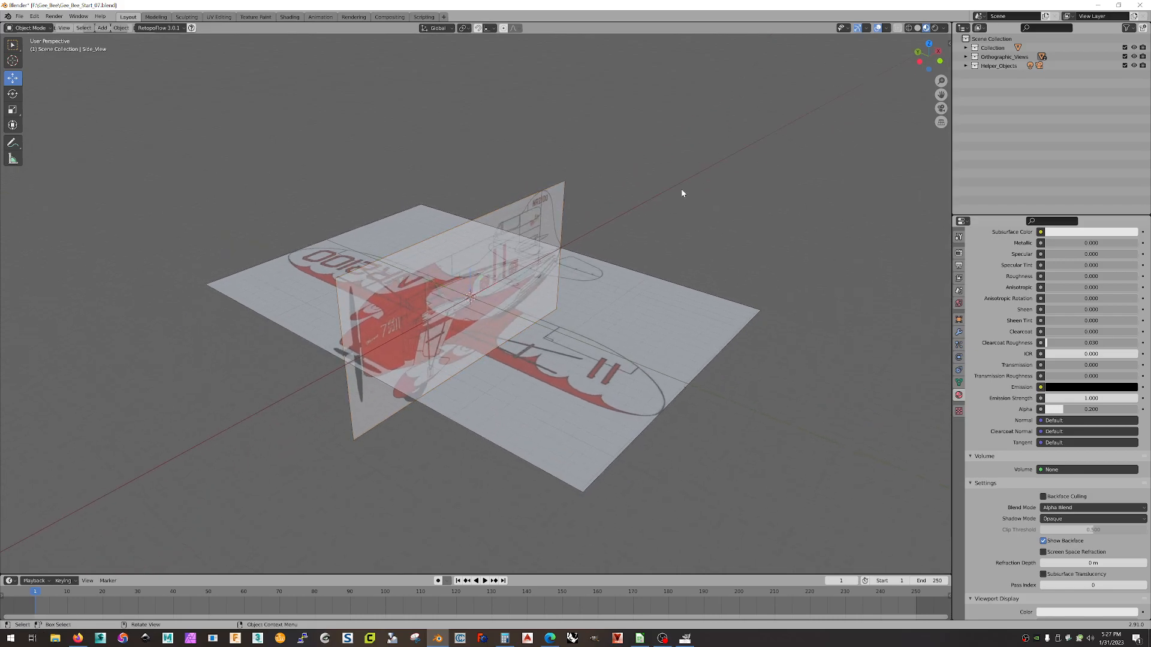